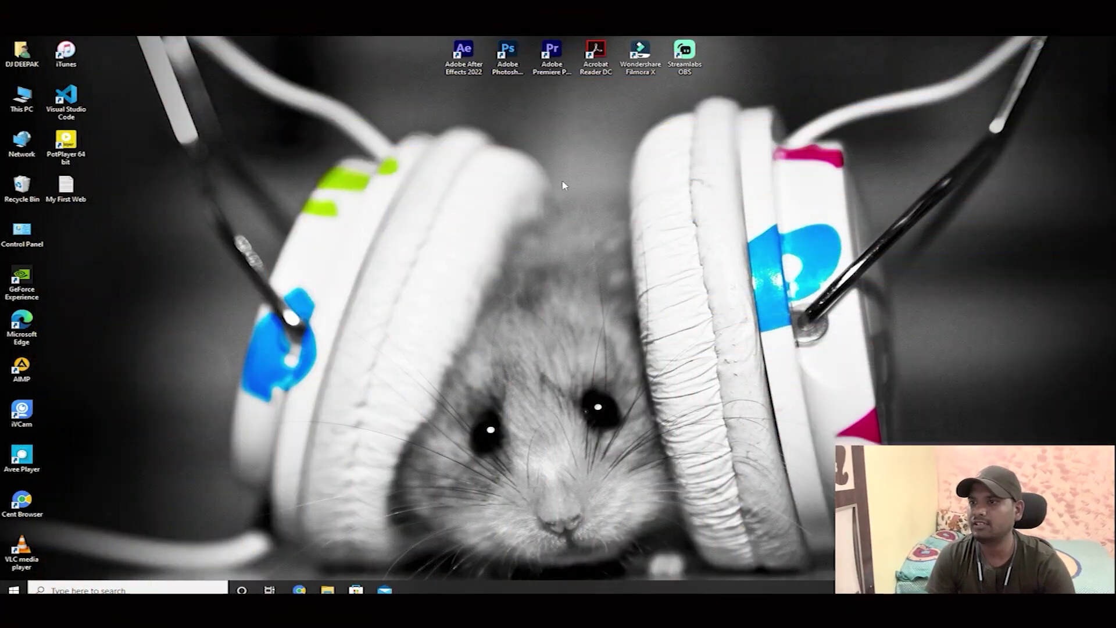
Refresh the Windows desktop and launch Adobe Premiere Pro 2021 from its shortcut.
{"action": "right_click", "coordinate": [563, 181]}
{"action": "left_click", "coordinate": [594, 211]}
{"action": "double_click", "coordinate": [555, 67]}
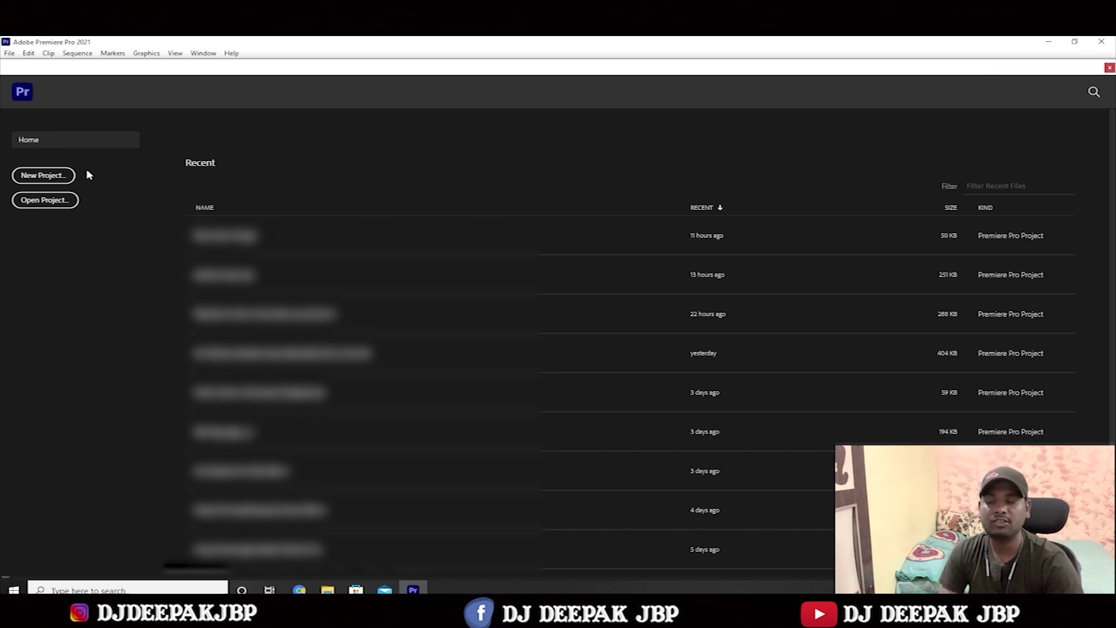
Start a new project named 'PRoject 1' and check the available save locations.
{"action": "left_click", "coordinate": [43, 175]}
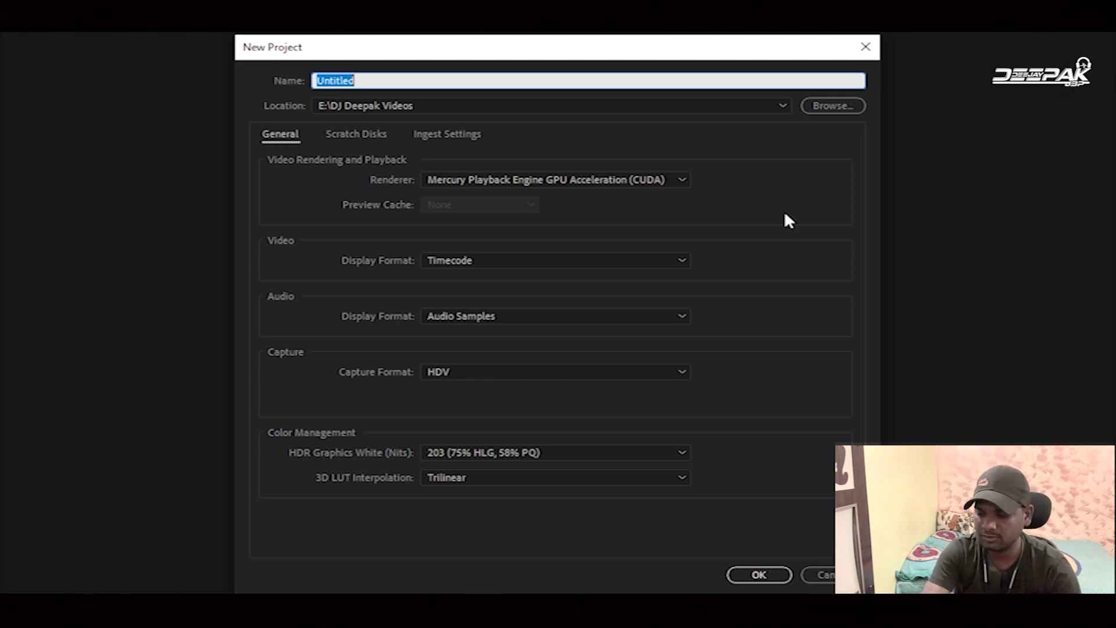
{"action": "type", "text": "PR"}
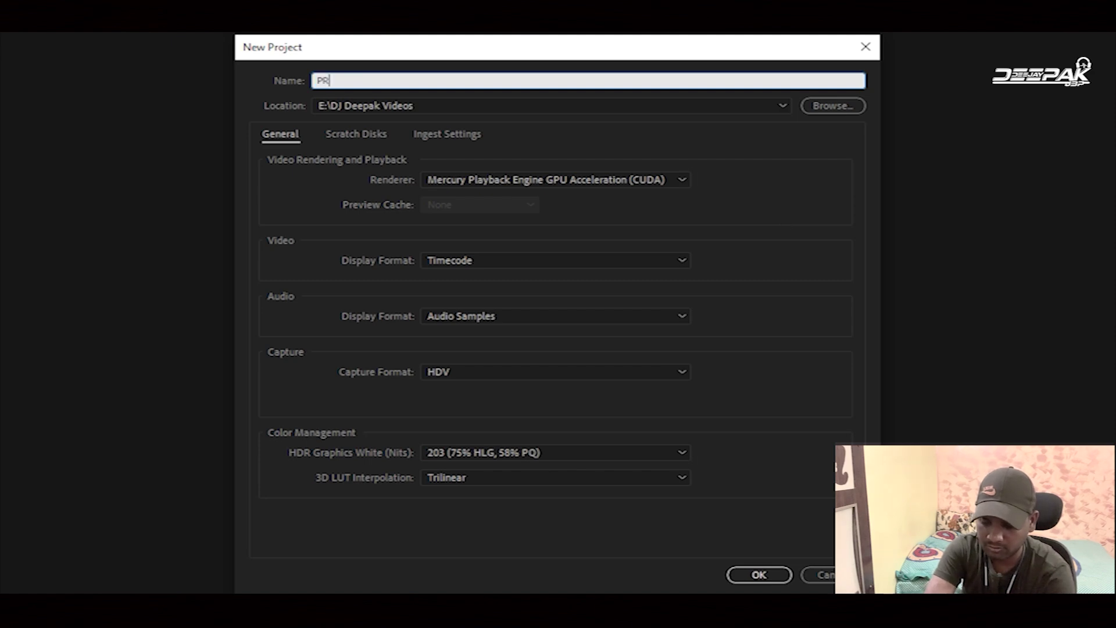
{"action": "type", "text": "oject 1"}
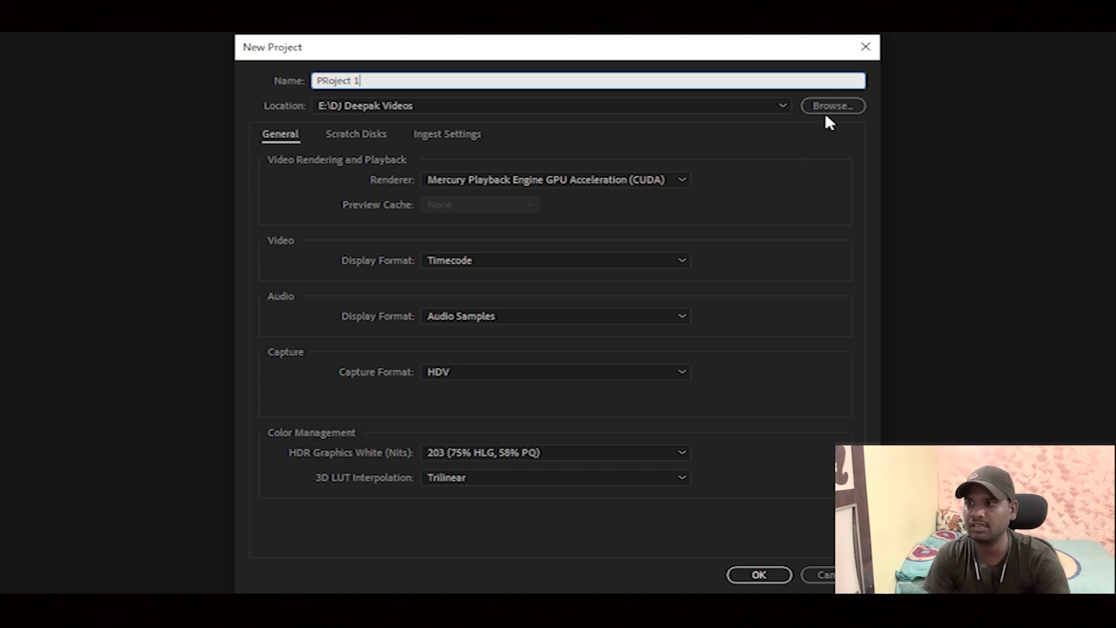
{"action": "left_click", "coordinate": [412, 107]}
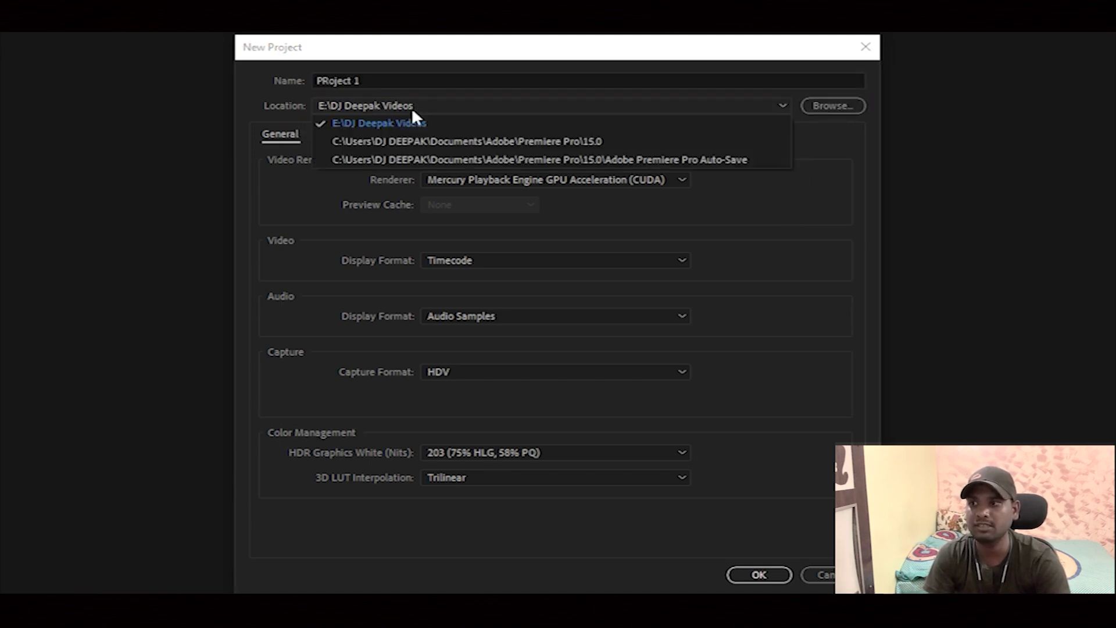
{"action": "left_click", "coordinate": [411, 107]}
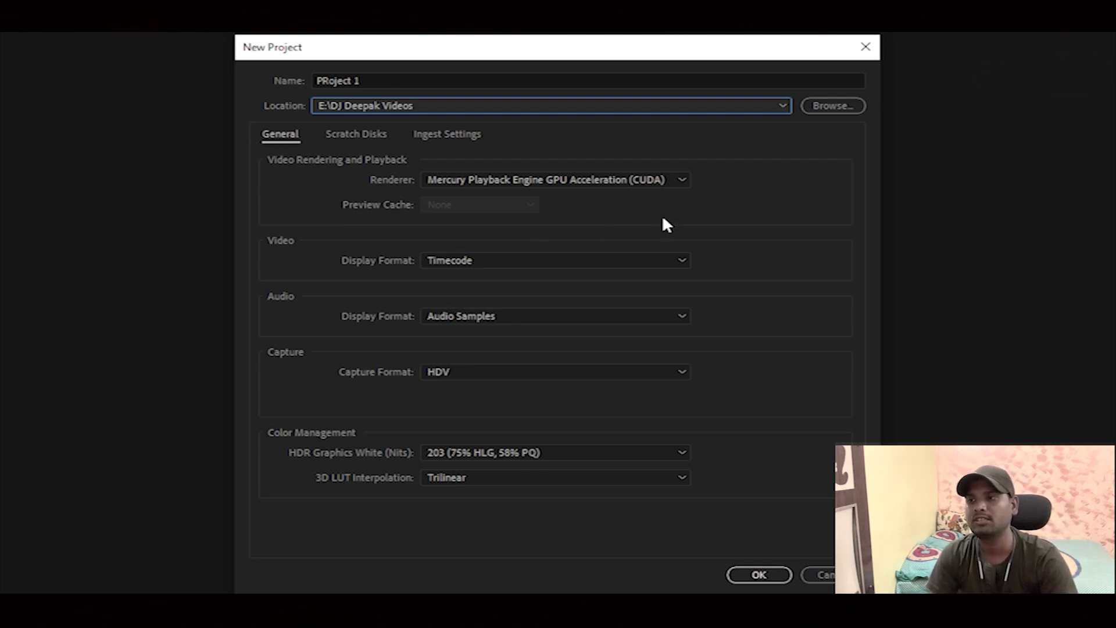
{"action": "left_click", "coordinate": [629, 175]}
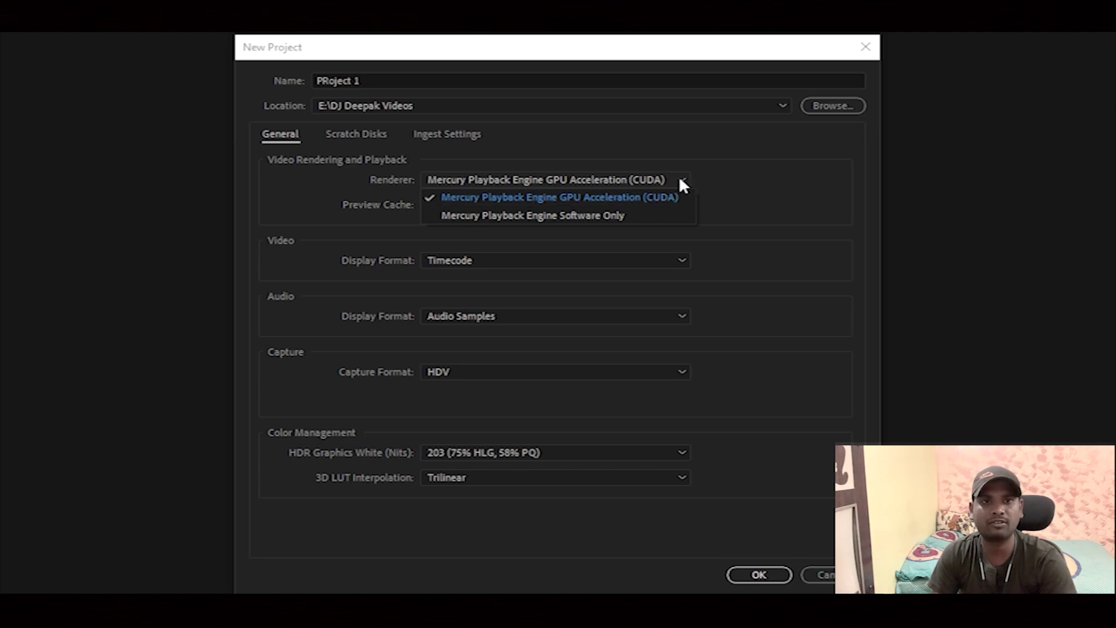
{"action": "left_click", "coordinate": [732, 192]}
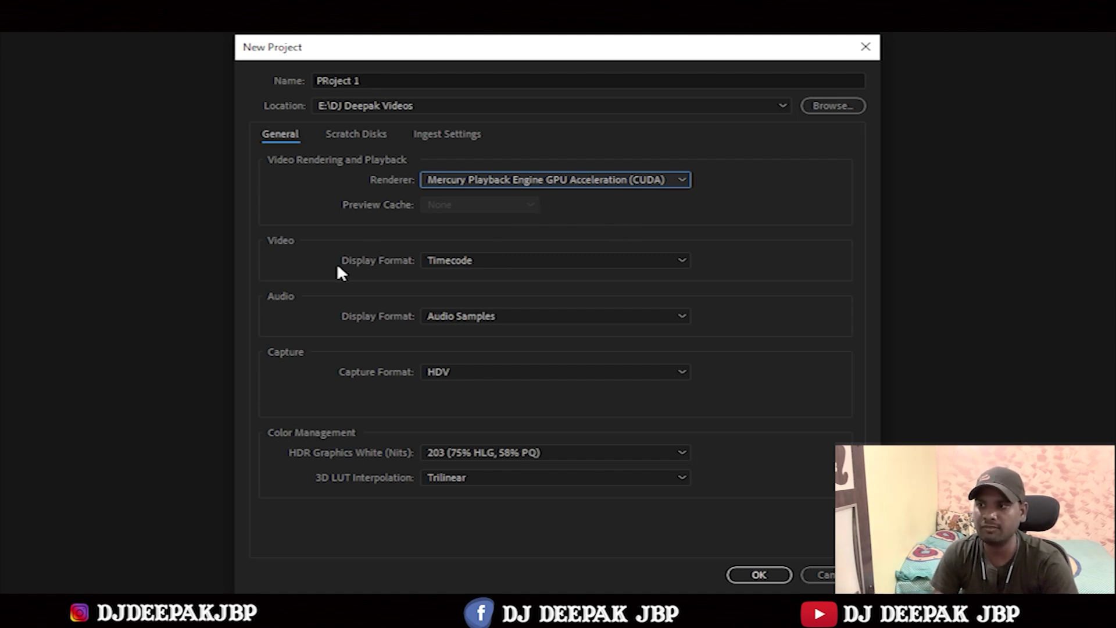
{"action": "left_click", "coordinate": [433, 261]}
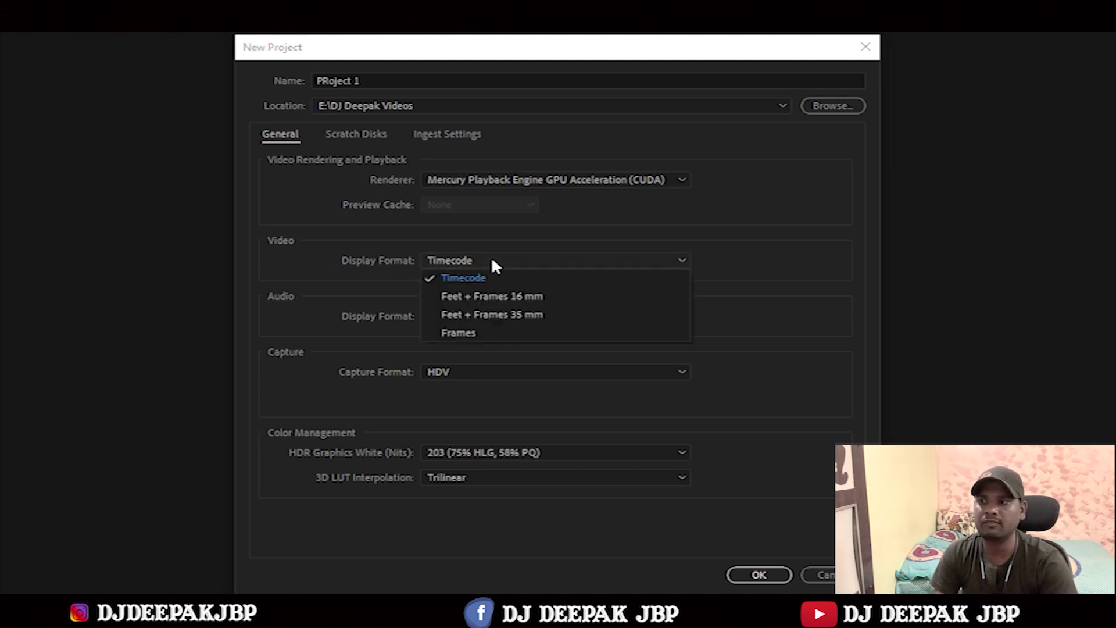
{"action": "left_click", "coordinate": [492, 260]}
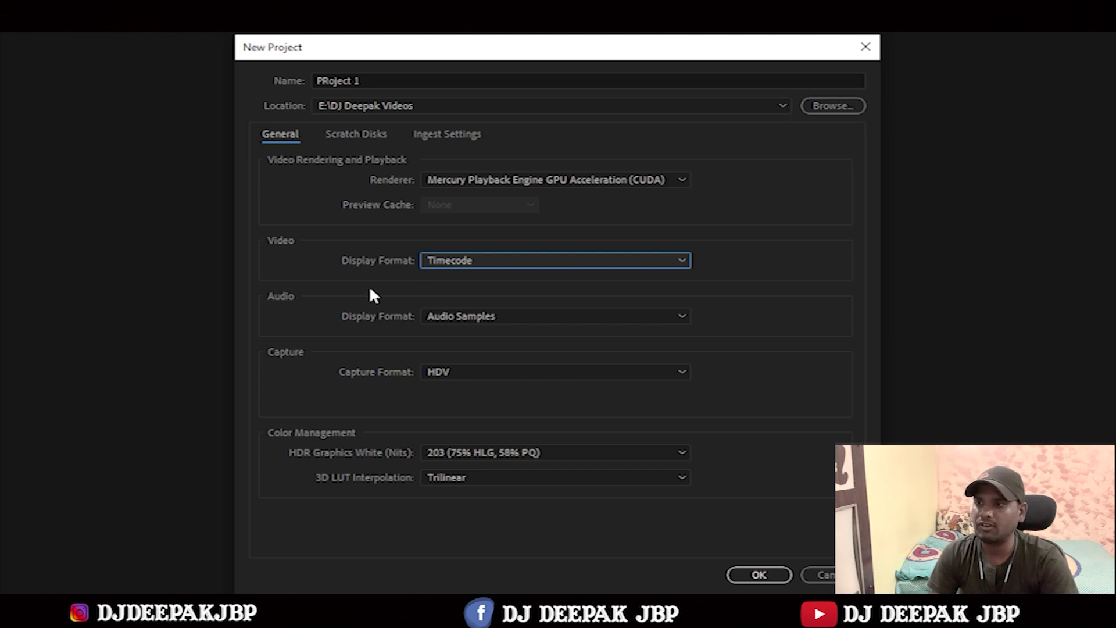
{"action": "left_click", "coordinate": [445, 316]}
{"action": "left_click", "coordinate": [360, 330]}
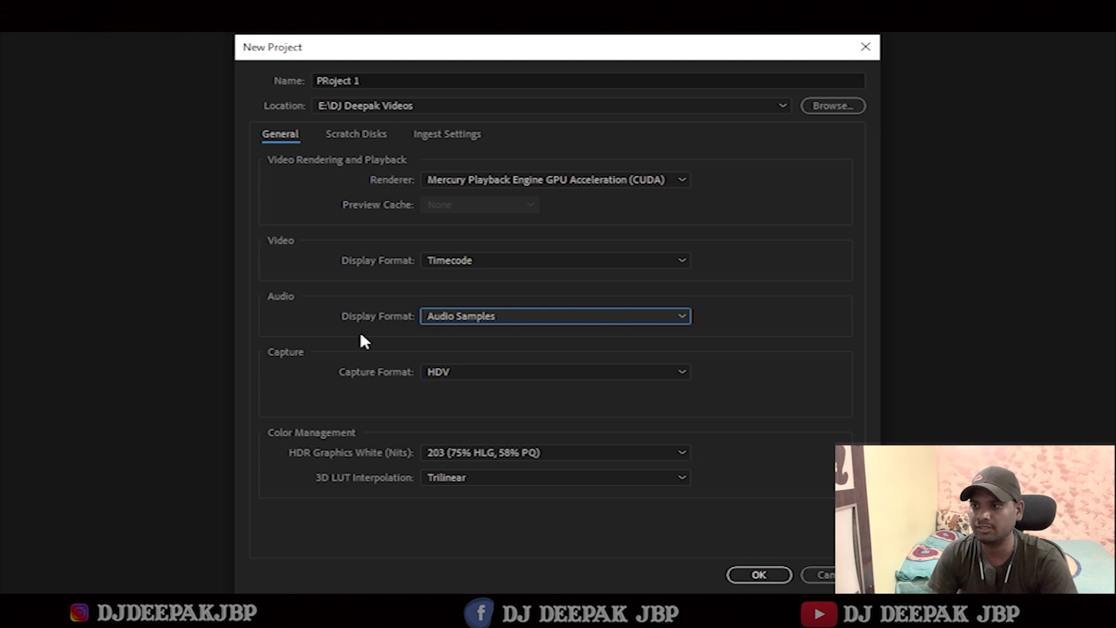
{"action": "left_click", "coordinate": [446, 373]}
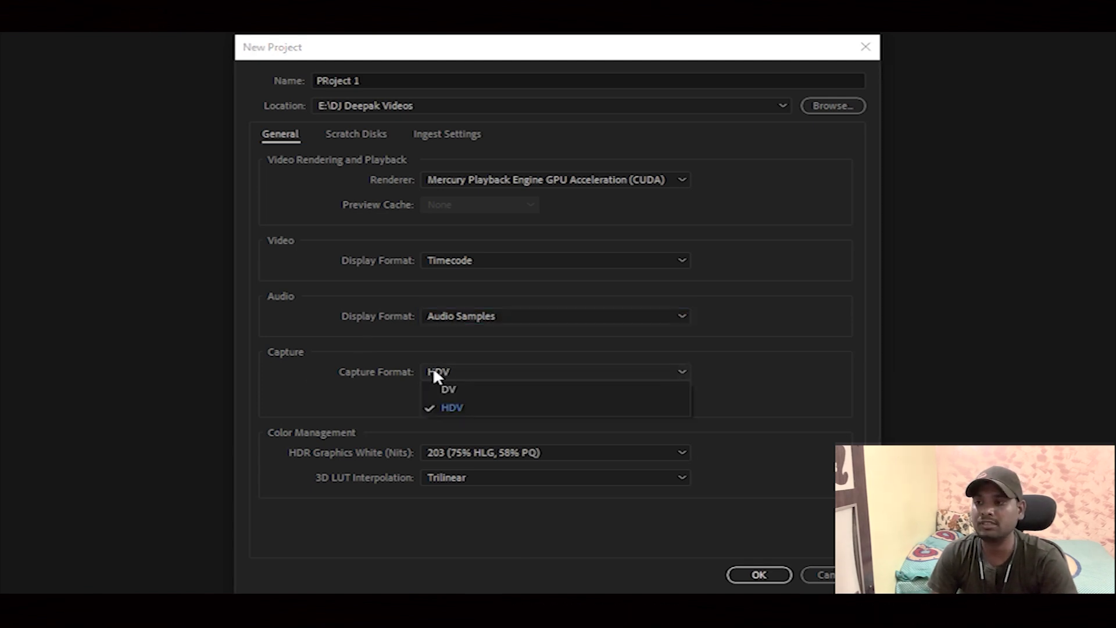
{"action": "left_click", "coordinate": [377, 367]}
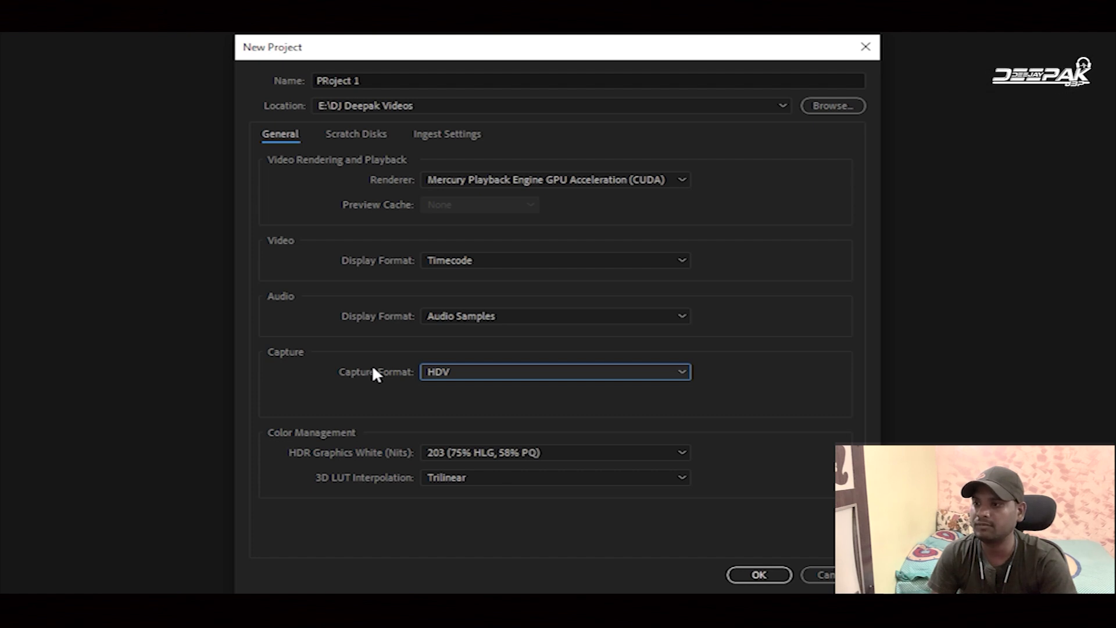
{"action": "left_click", "coordinate": [457, 454]}
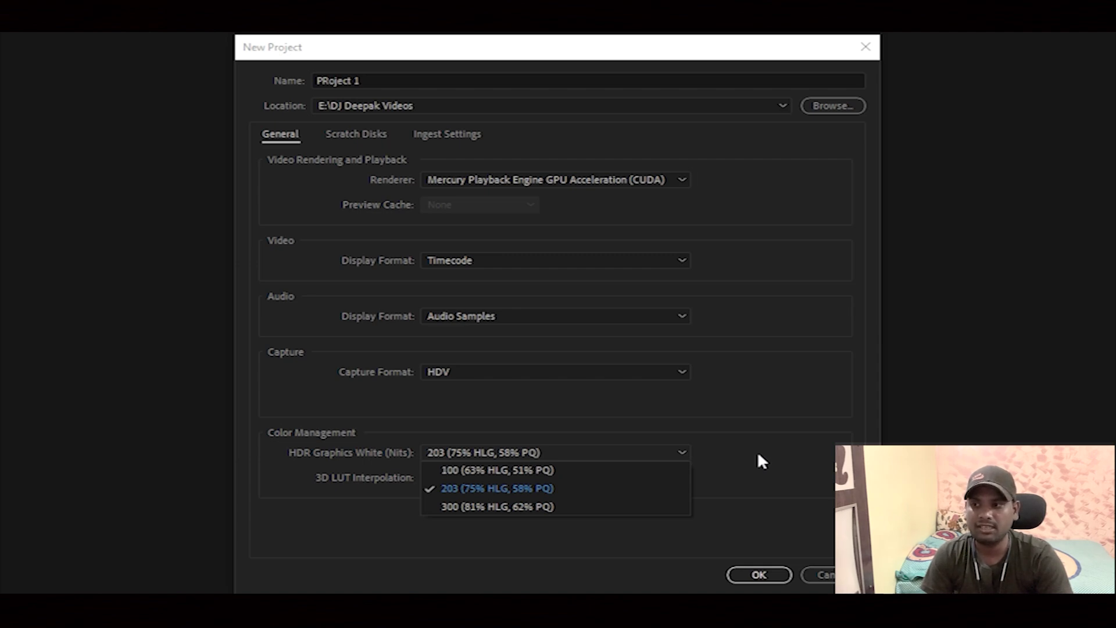
Keep HDR Graphics White at 203 and create the project with these settings.
{"action": "key", "text": "Escape"}
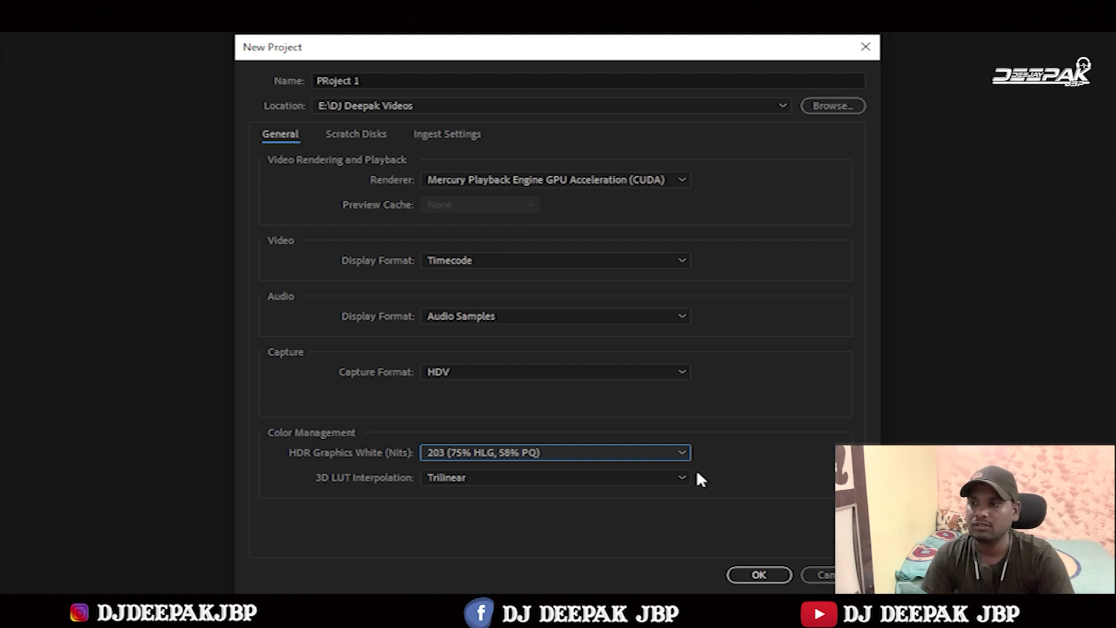
{"action": "left_click", "coordinate": [758, 575]}
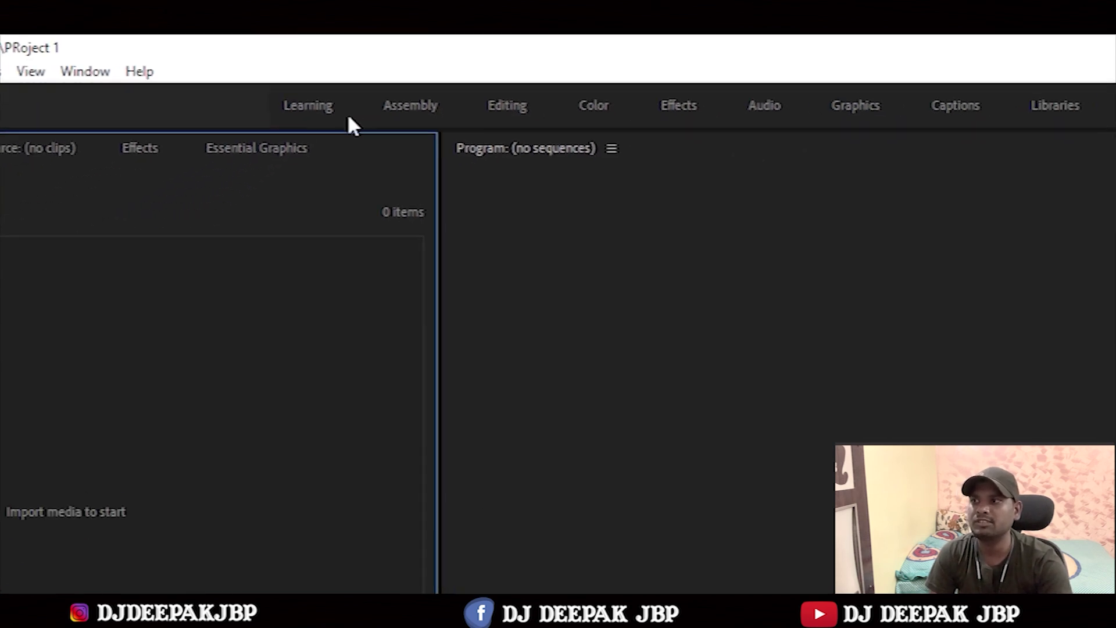
Switch the empty PRoject 1 to the Learning workspace layout.
{"action": "left_click", "coordinate": [340, 107]}
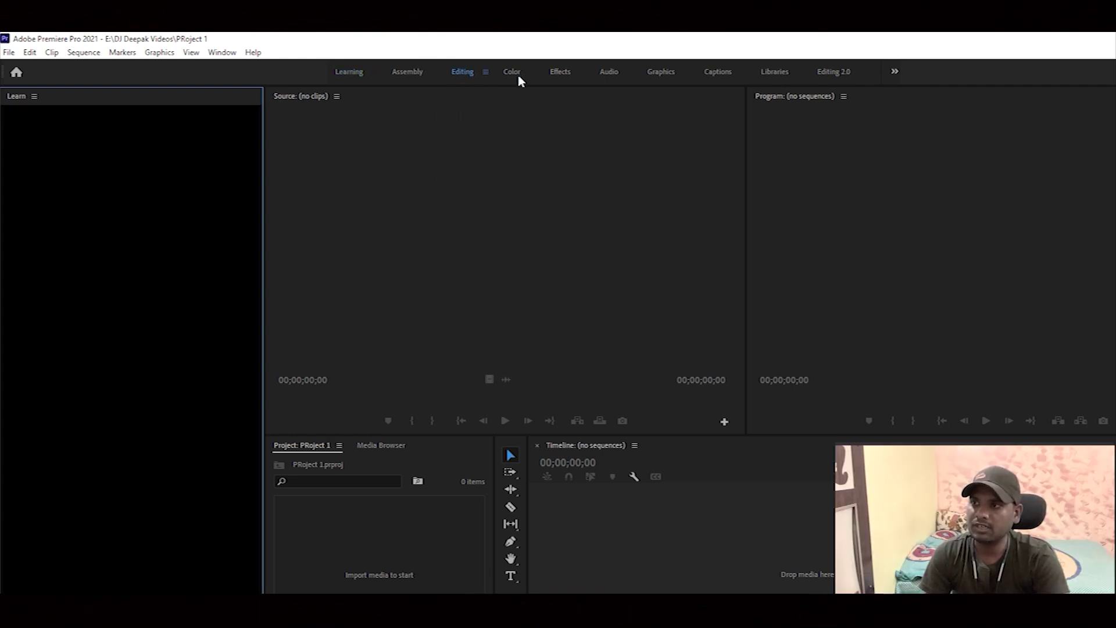
Switch to the Effects workspace and widen the Project panel.
{"action": "left_click", "coordinate": [561, 74]}
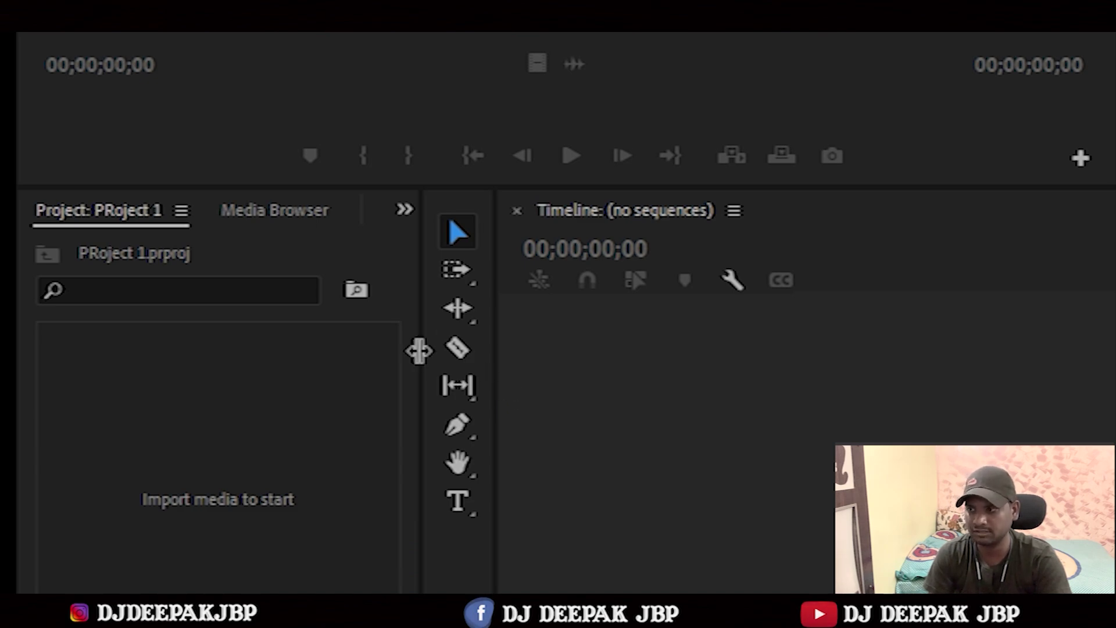
{"action": "left_click_drag", "start_coordinate": [418, 351], "coordinate": [461, 351]}
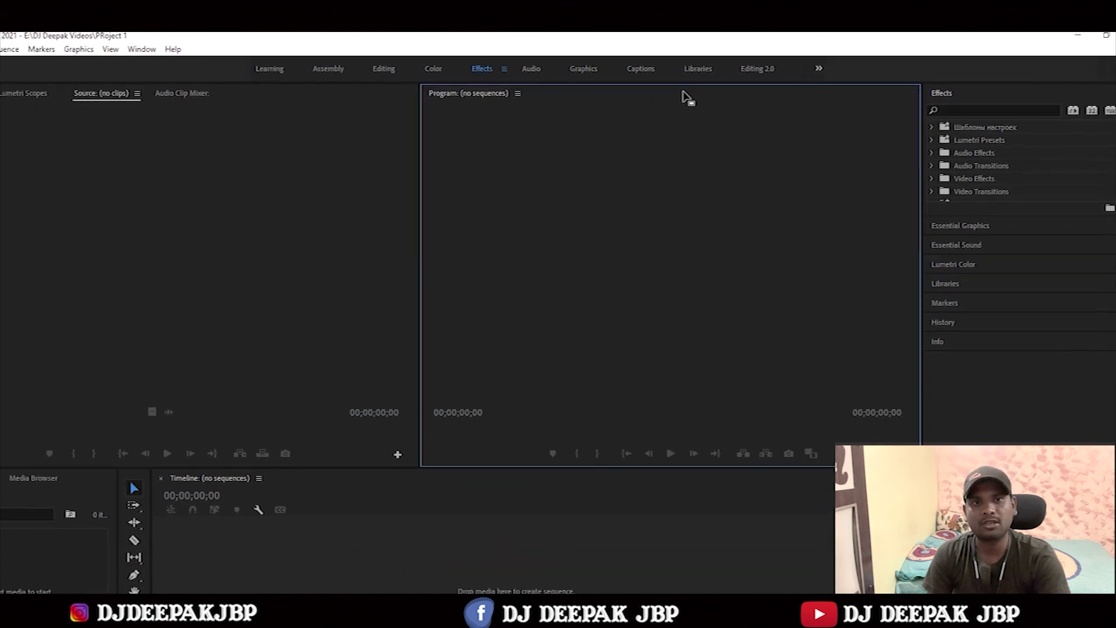
Switch to the Editing 2.0 workspace, then activate the Program monitor, Timeline and Project panels.
{"action": "left_click", "coordinate": [757, 69]}
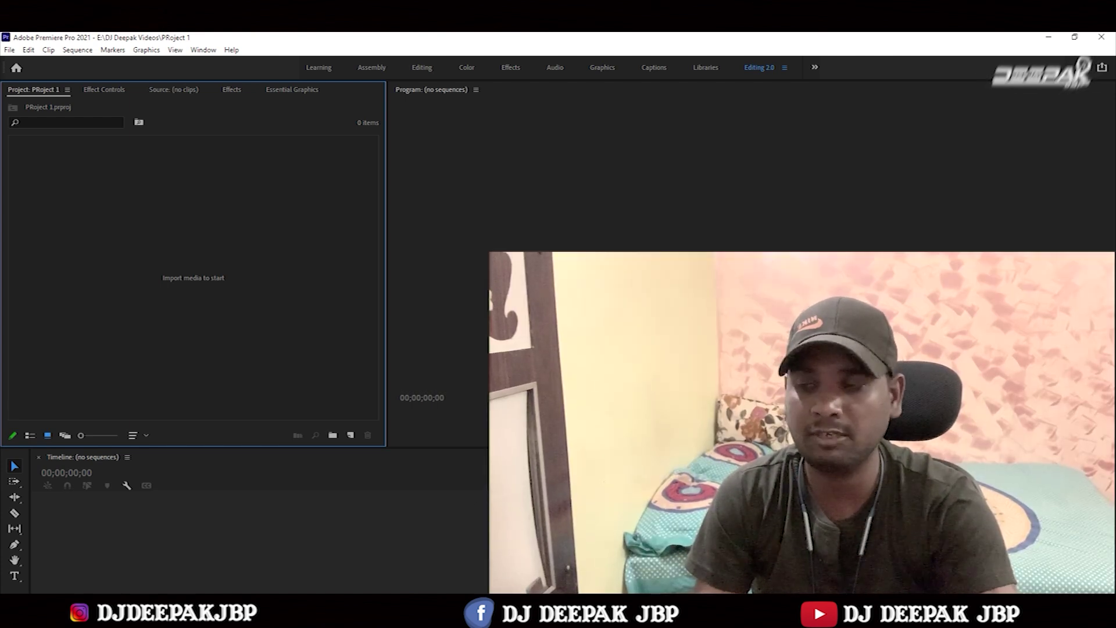
{"action": "left_click", "coordinate": [582, 349]}
{"action": "left_click", "coordinate": [427, 511]}
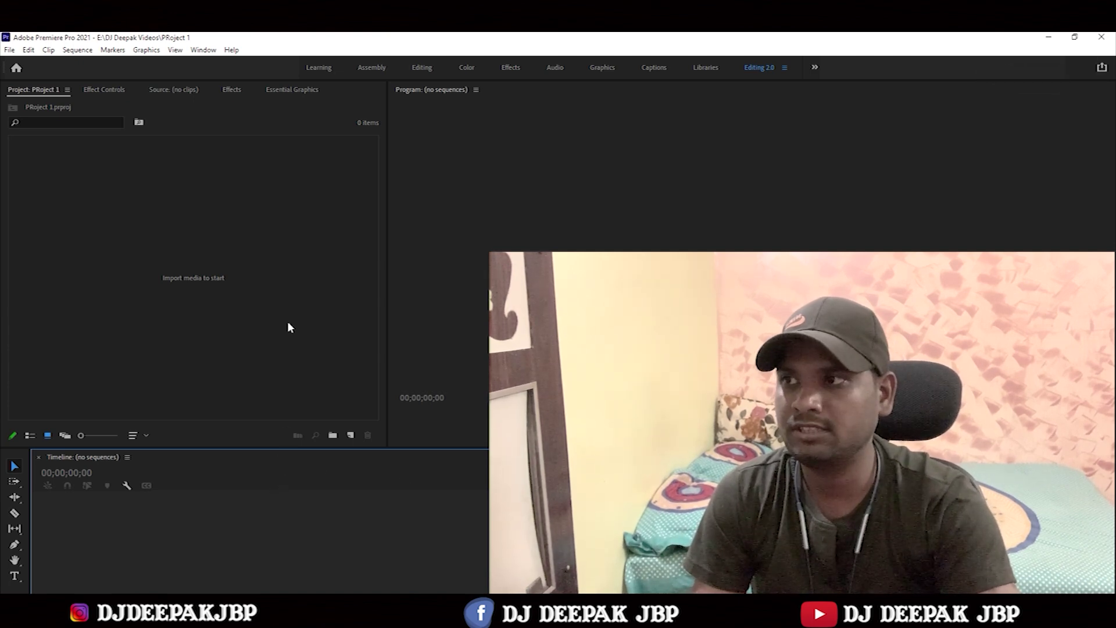
{"action": "left_click", "coordinate": [291, 208]}
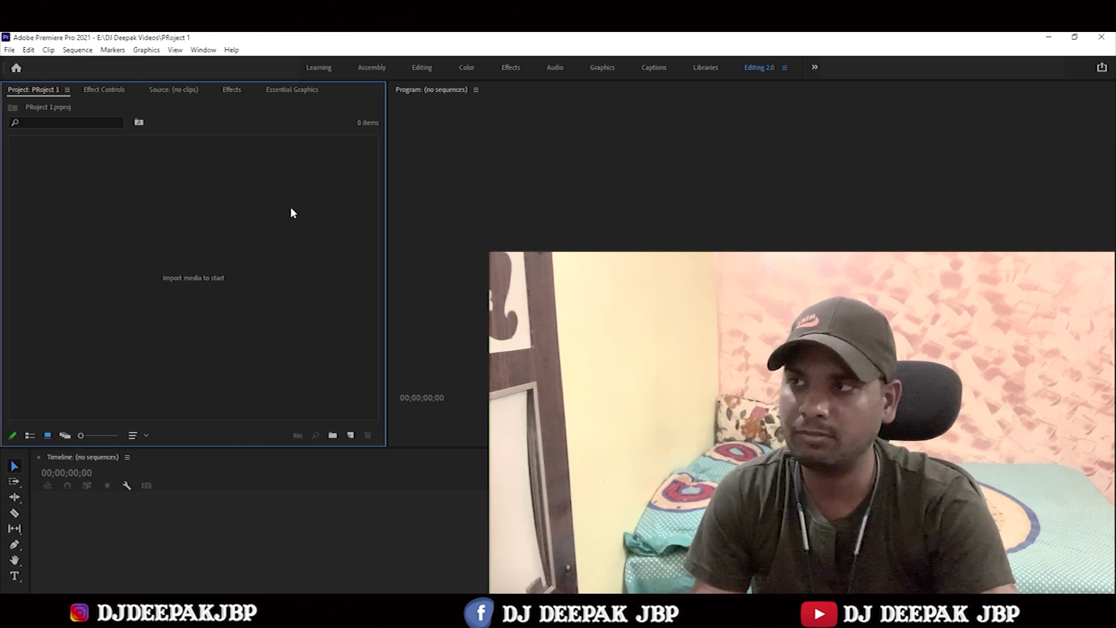